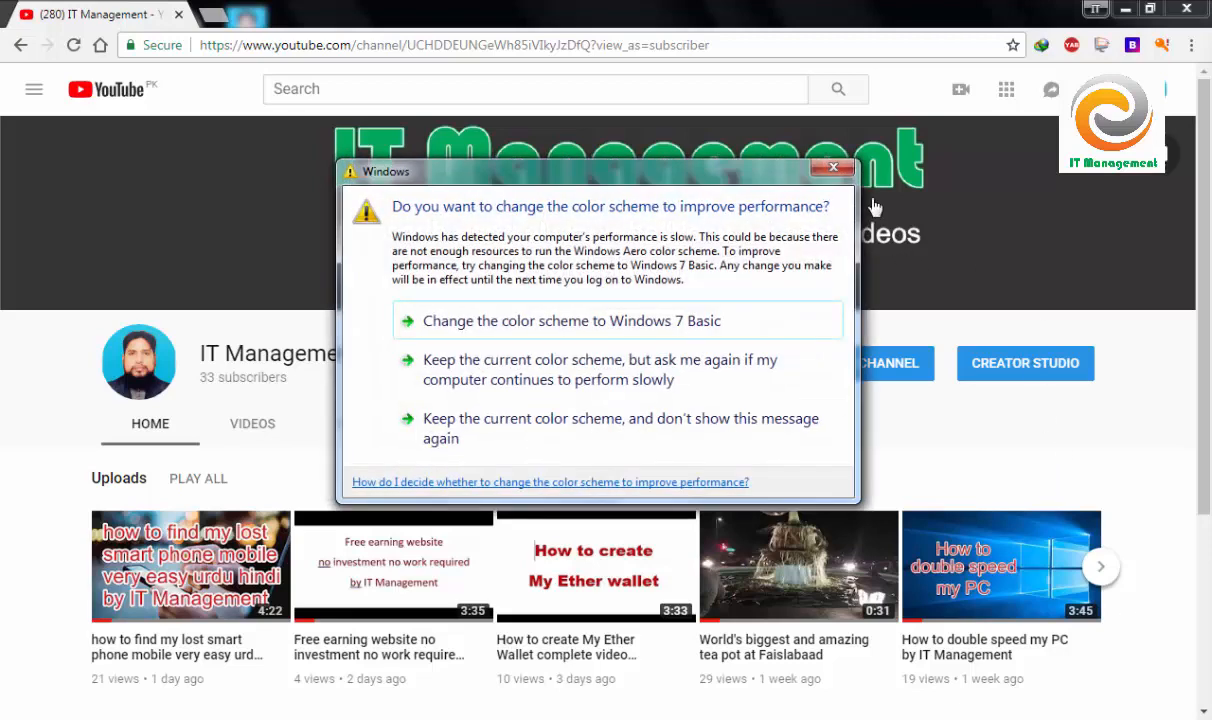
Open Parental Controls for the standard user account from Control Panel and set them to On, enforce current settings
left_click_drag(848, 177, 841, 172)
left_click(834, 167)
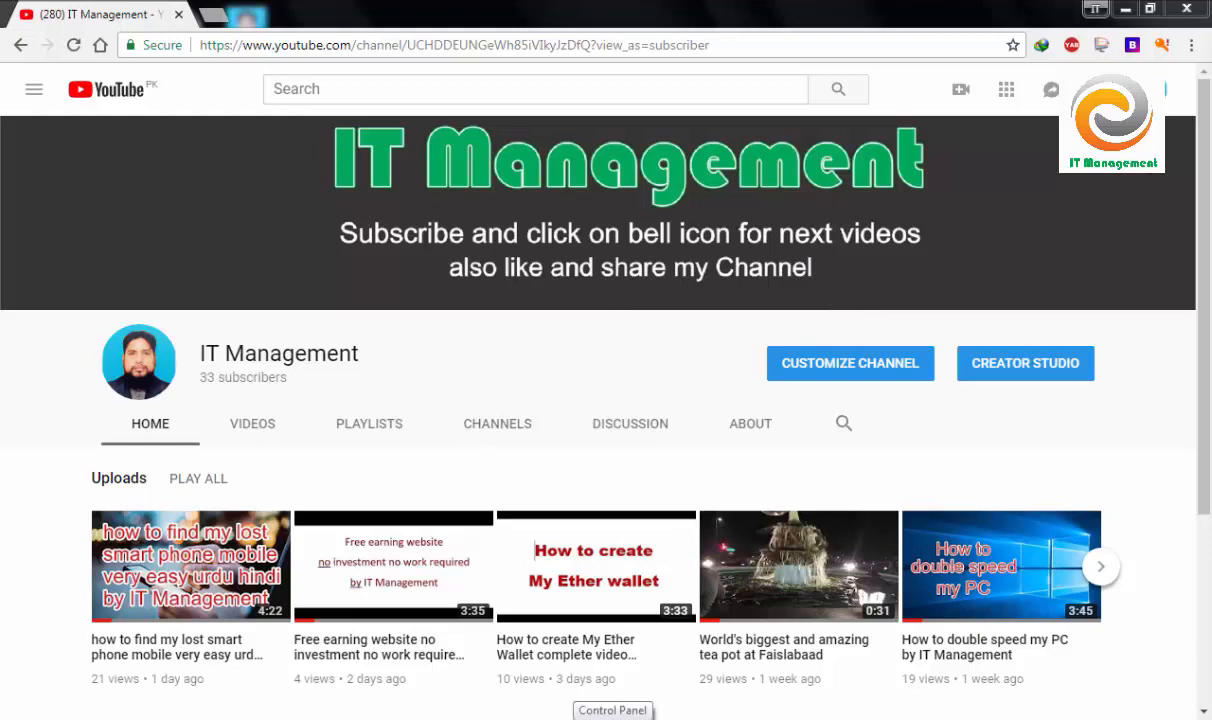
left_click(612, 718)
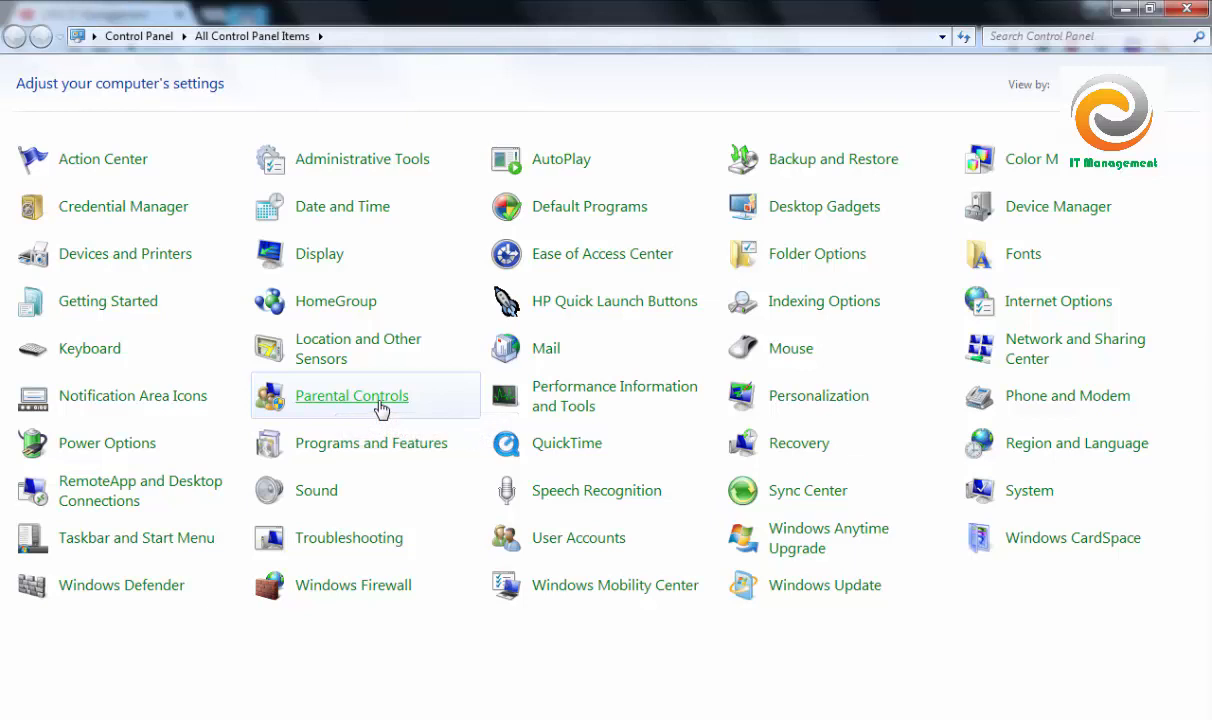
left_click(380, 405)
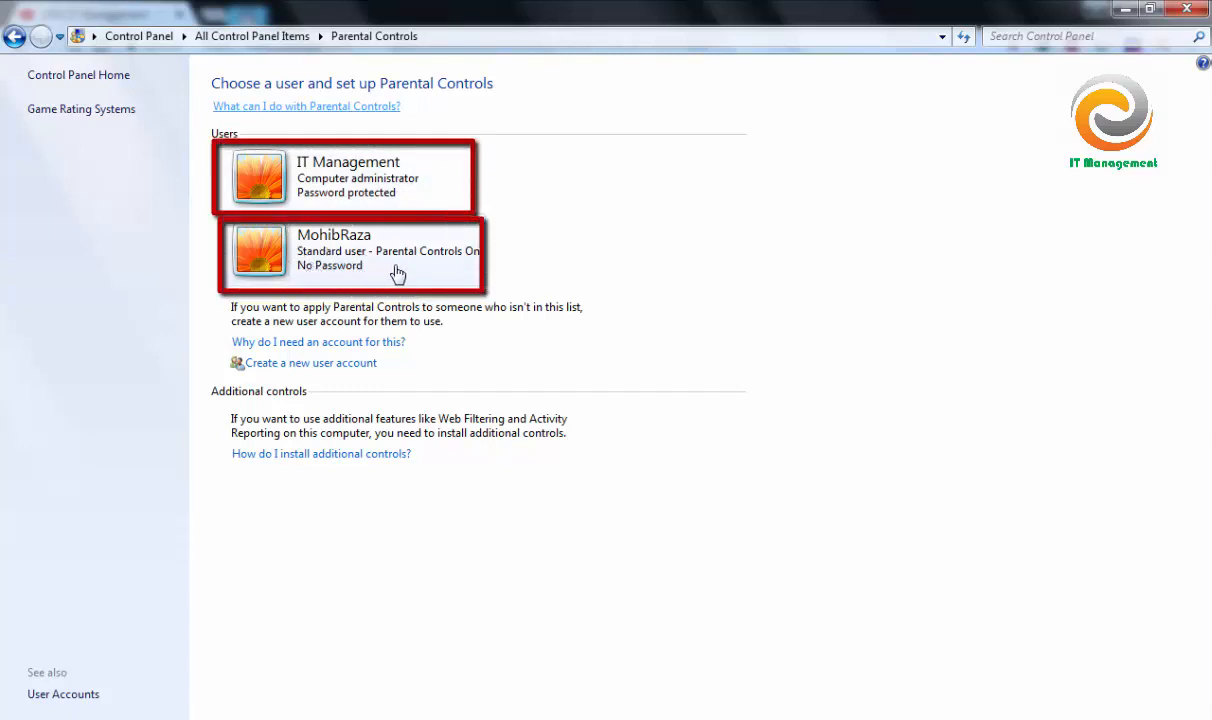
left_click(345, 268)
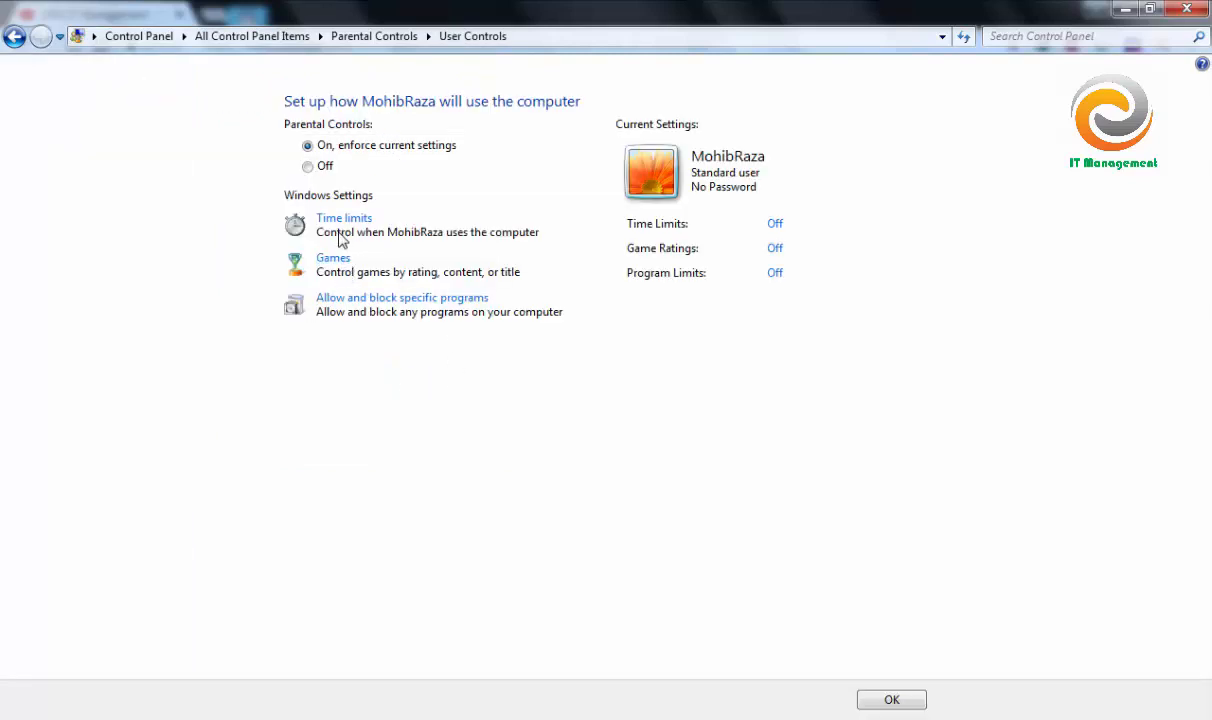
left_click(312, 170)
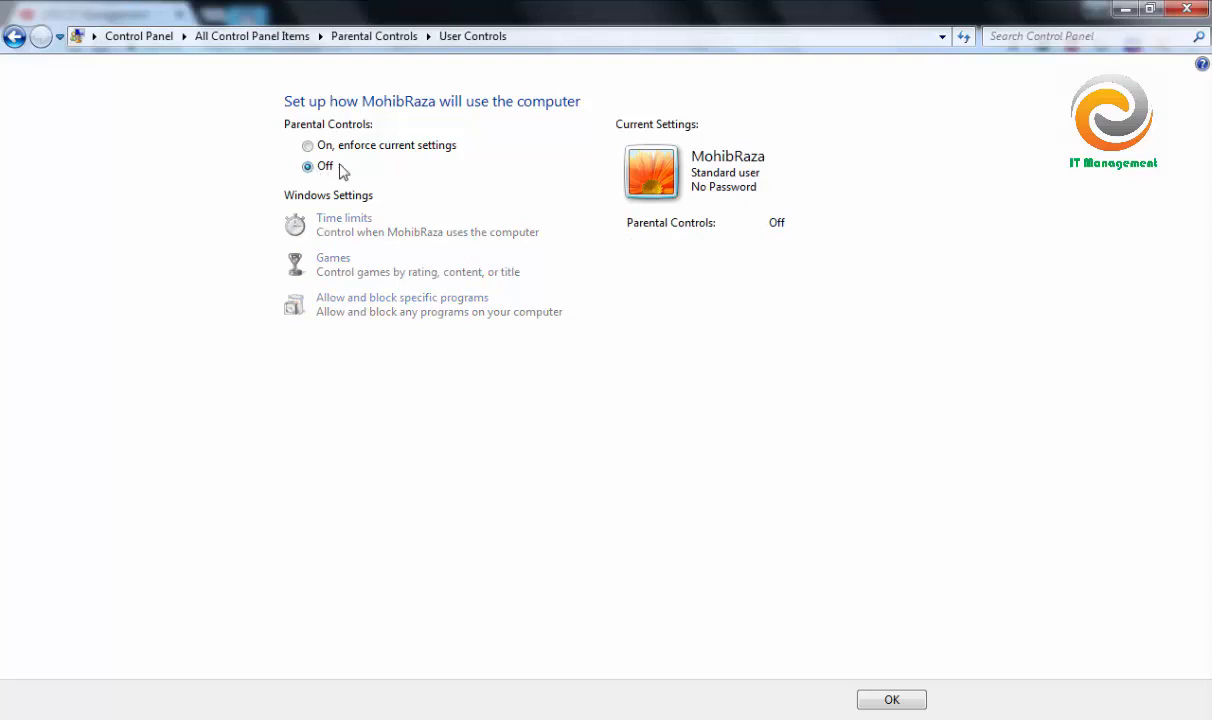
left_click(309, 146)
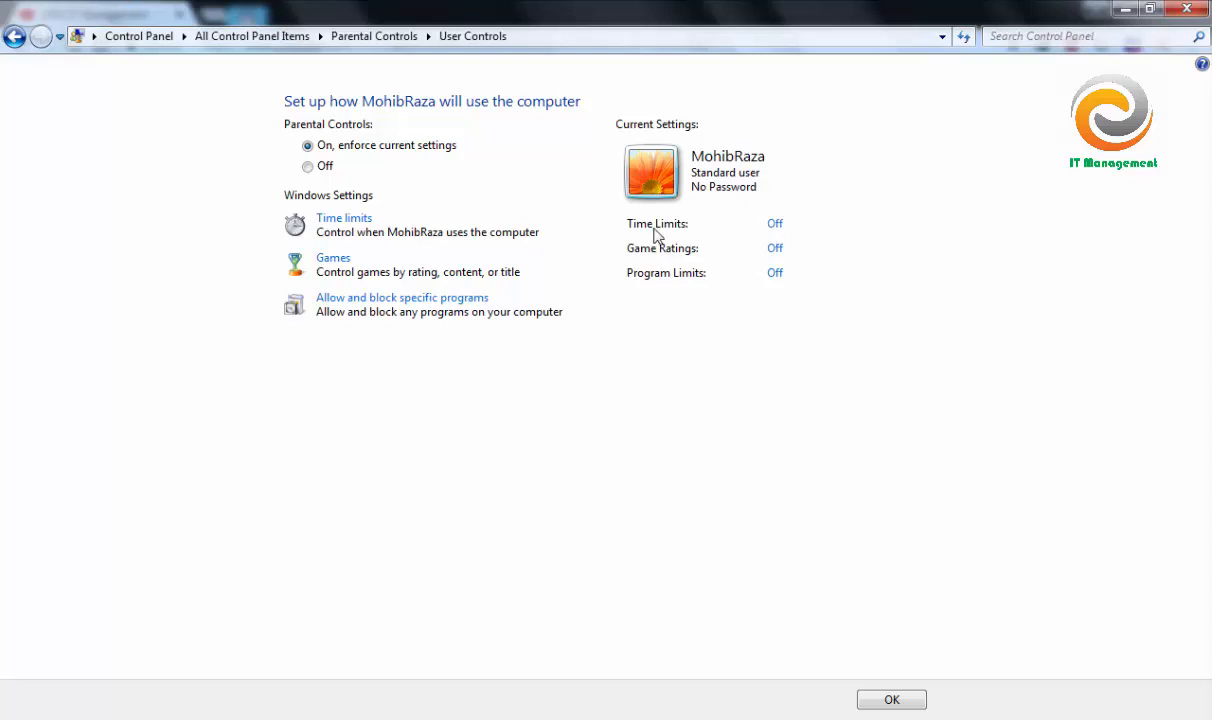
Block Sunday from midnight to 8 AM and Tuesday from 1 to 6 AM in the standard user's time limits
left_click(776, 226)
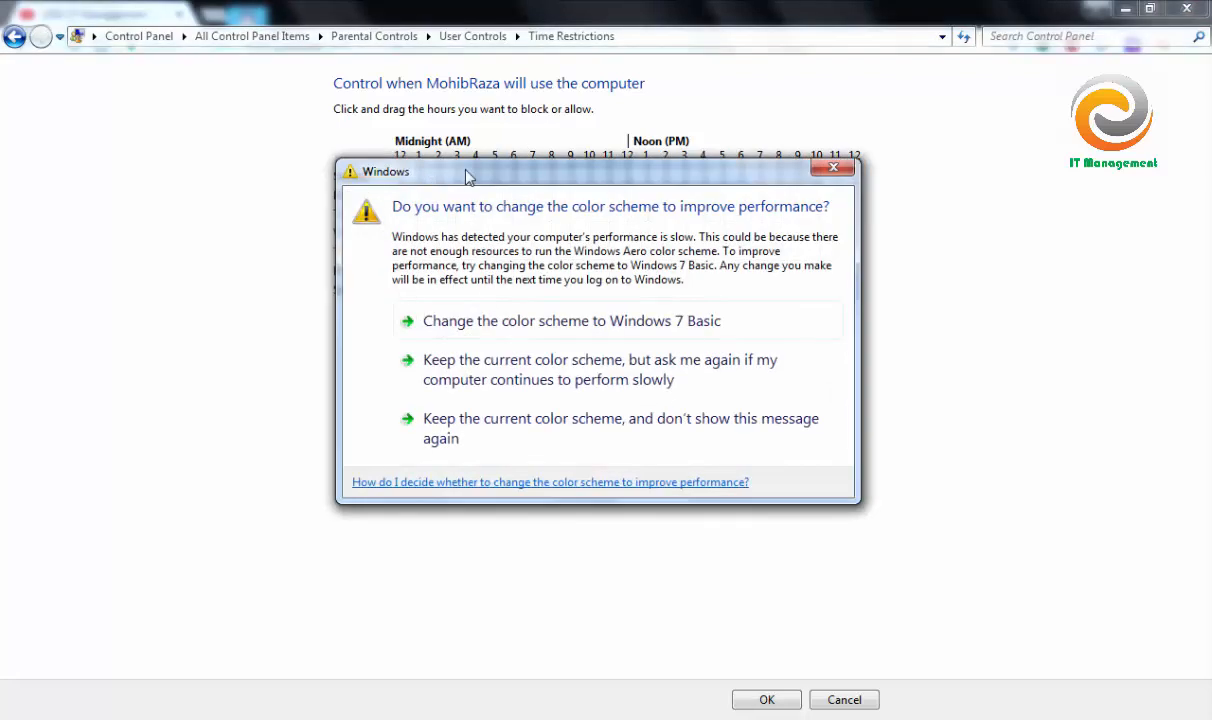
left_click(826, 168)
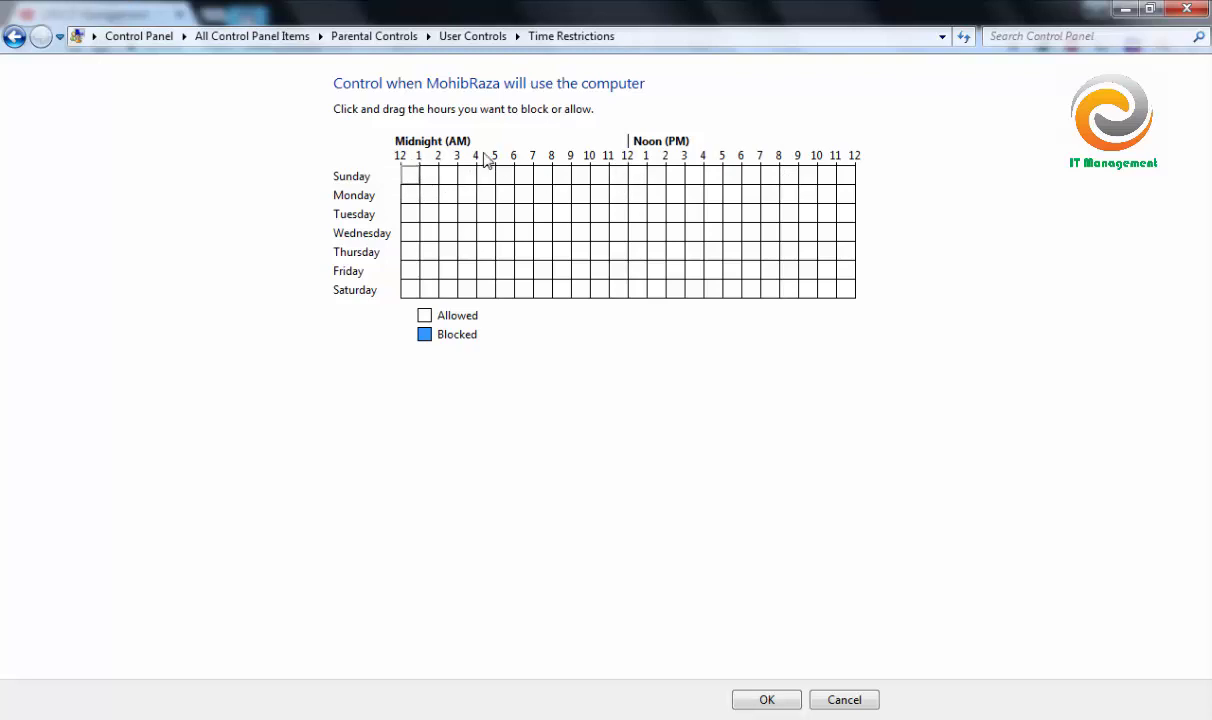
left_click(412, 177)
left_click_drag(430, 180, 545, 181)
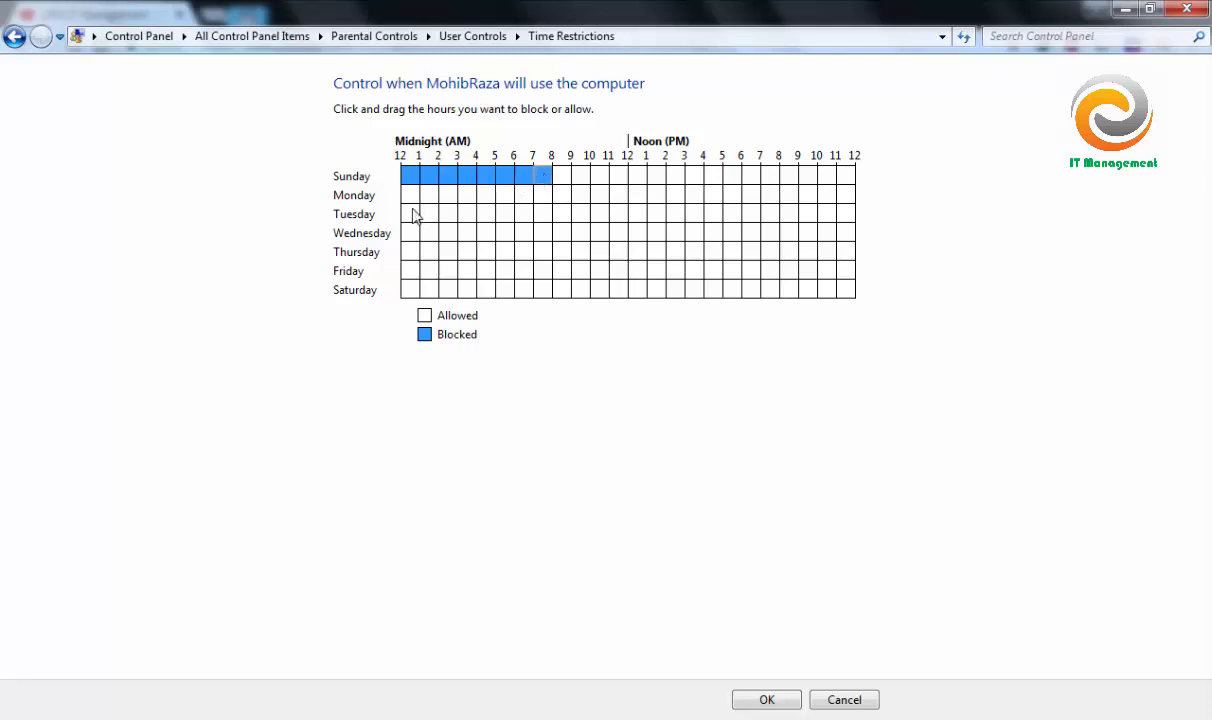
mouse_move(422, 214)
left_mouse_down()
mouse_move(504, 218)
mouse_move(521, 255)
left_mouse_up()
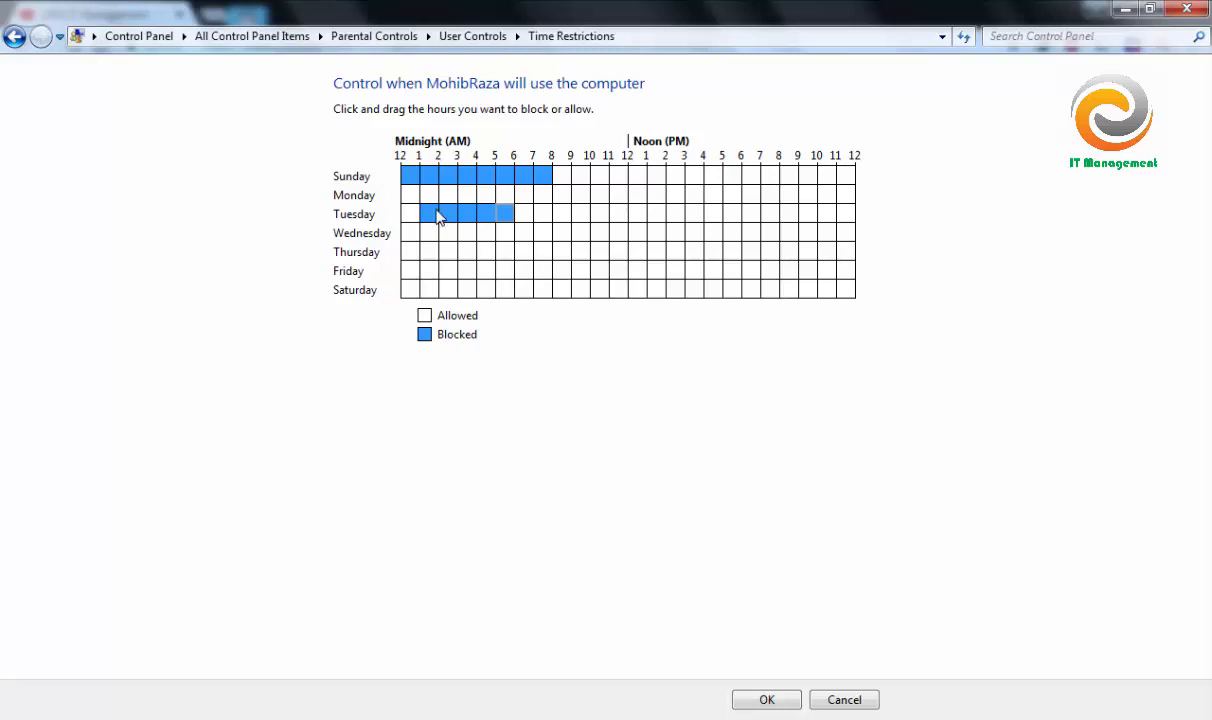
Clear the blocked Sunday and Tuesday hours and return to the standard user's control settings
mouse_move(430, 216)
left_mouse_down()
mouse_move(490, 222)
mouse_move(540, 176)
mouse_move(479, 190)
mouse_move(411, 179)
left_mouse_up()
left_click(819, 167)
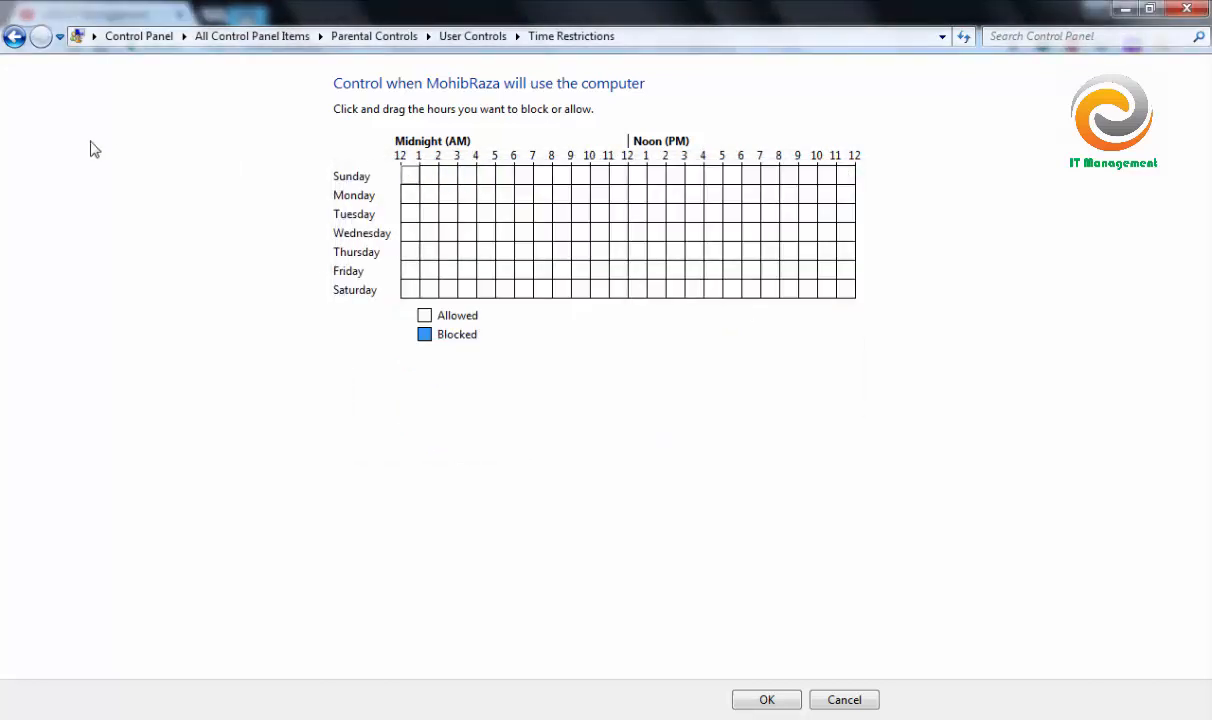
left_click(15, 37)
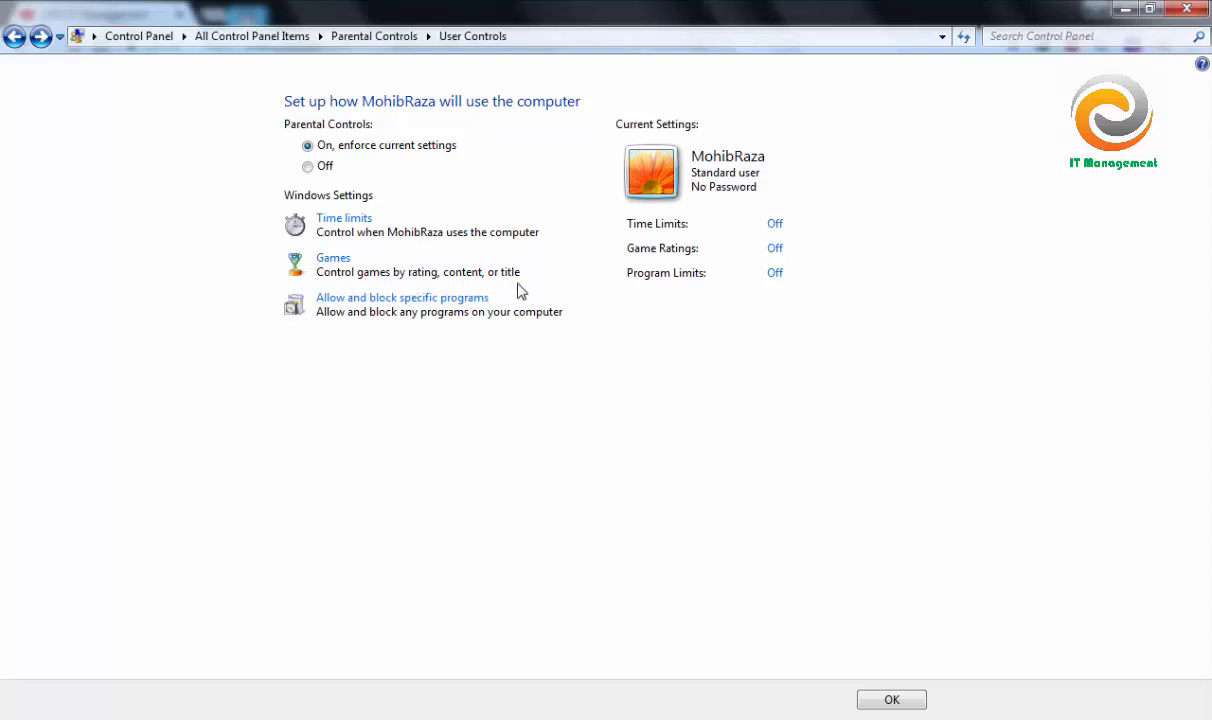
In the standard user's game controls, switch game playing to No and back to Yes, dismissing the color scheme prompt
left_click(776, 250)
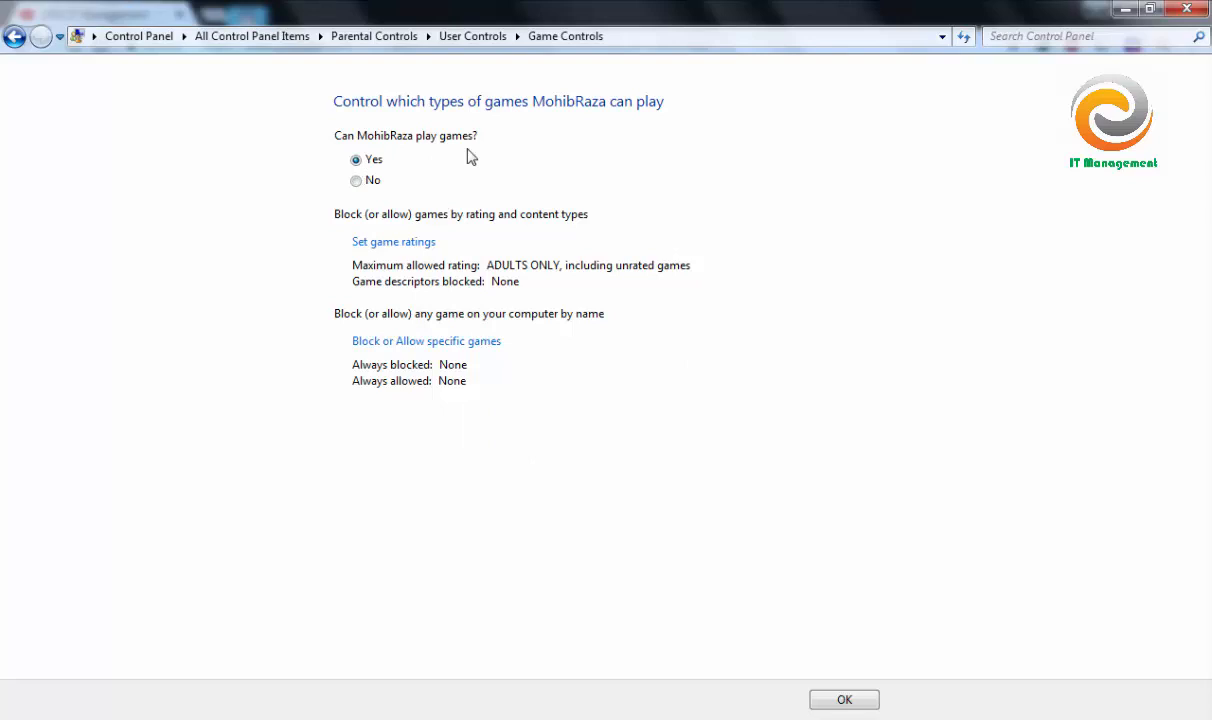
left_click(360, 185)
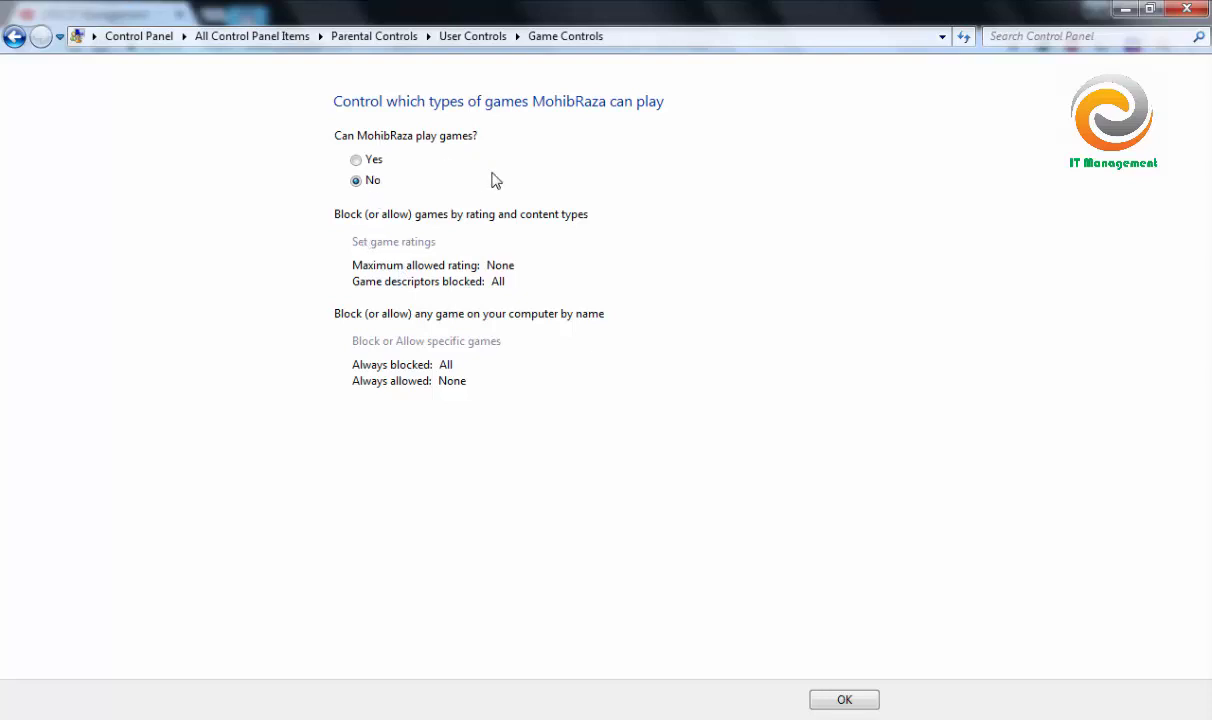
left_click(356, 160)
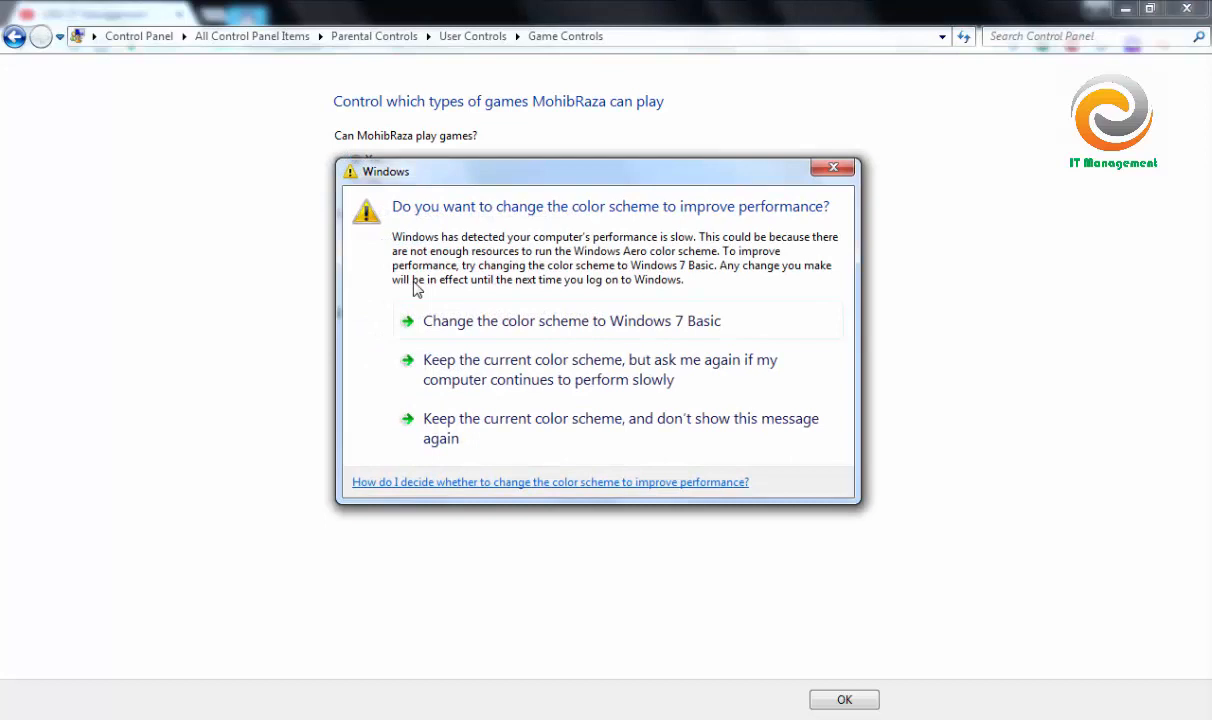
left_click(835, 167)
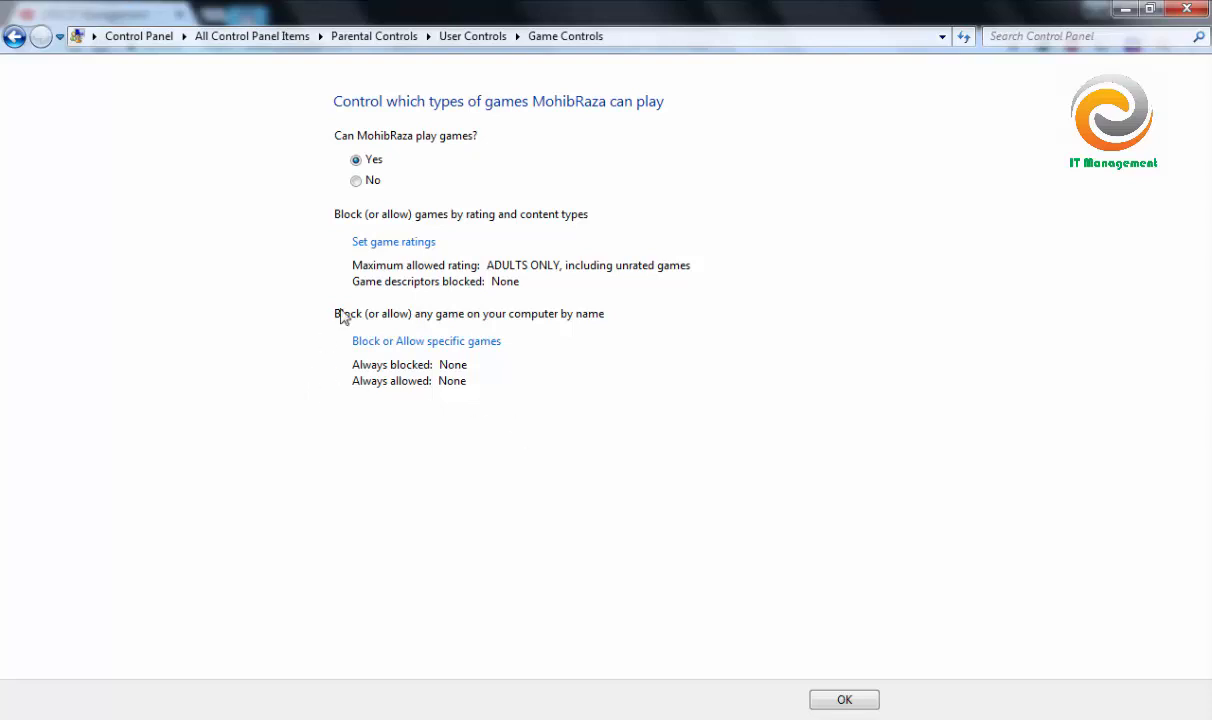
In the game ratings settings, try blocking games with no rating and switch back to allowing them
left_click(392, 248)
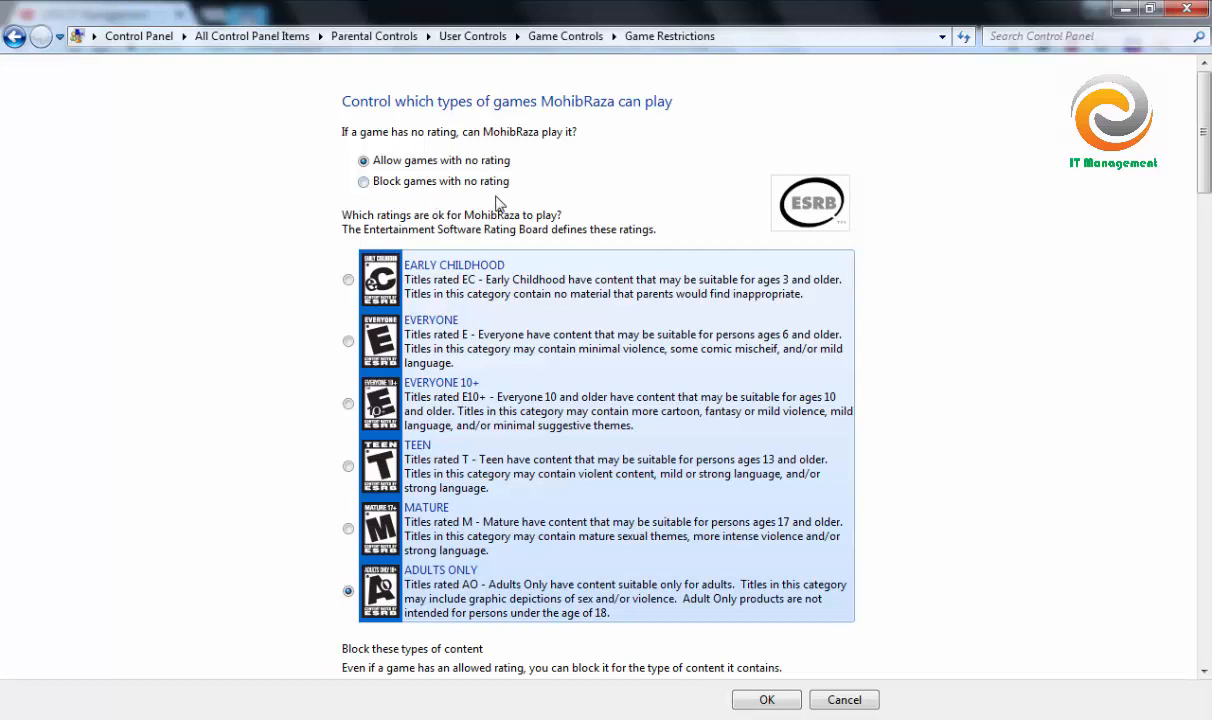
left_click(372, 187)
left_click(364, 165)
Examine the rating levels and blockable content types in the game restrictions and return to the user's control settings
scroll(692, 532, "down", 4)
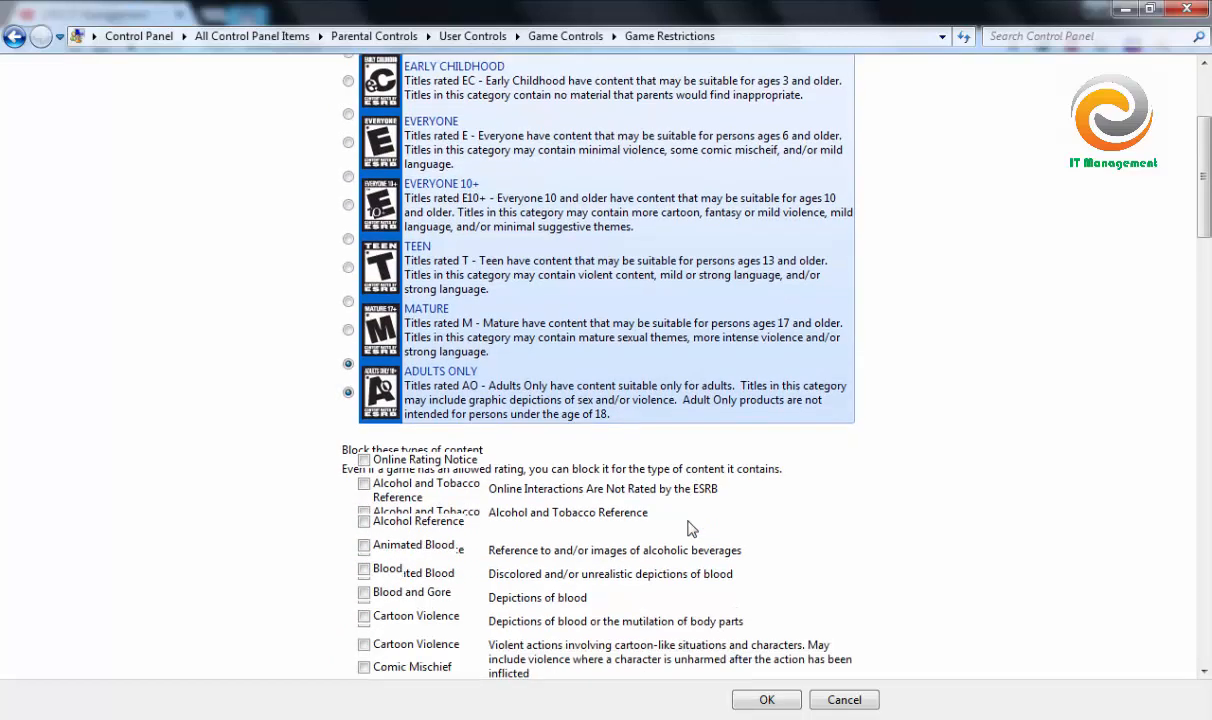
scroll(692, 530, "down", 7)
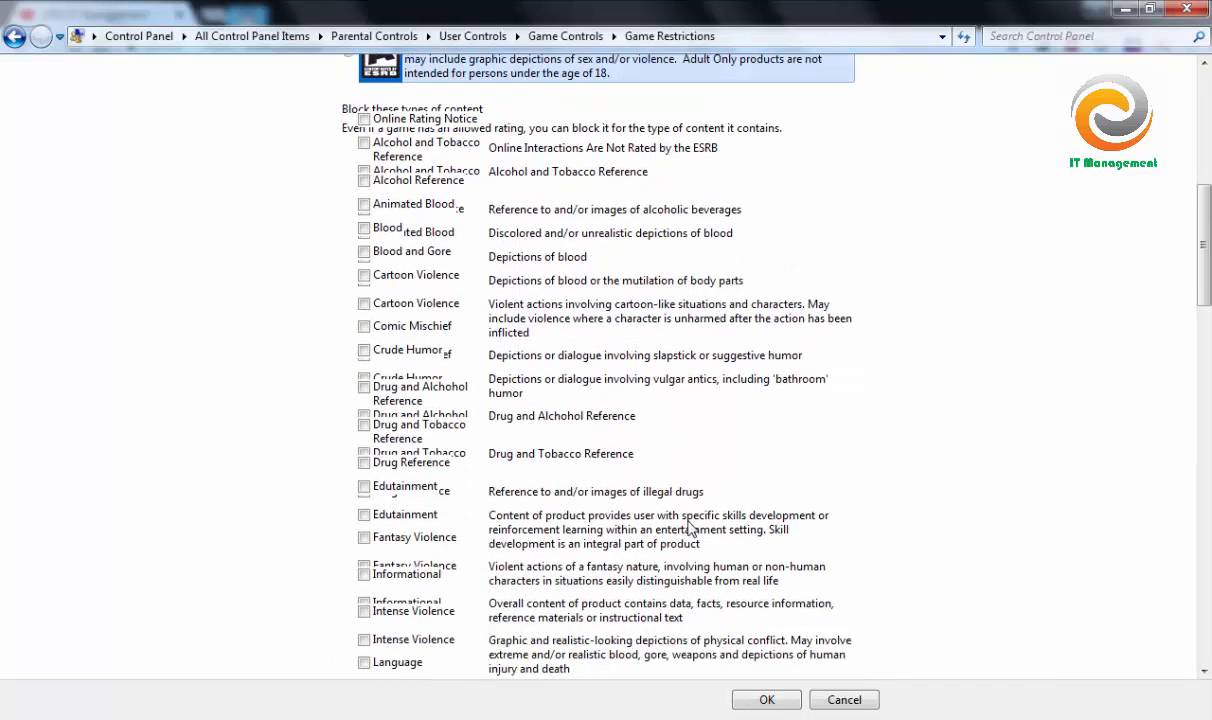
scroll(678, 510, "down", 3)
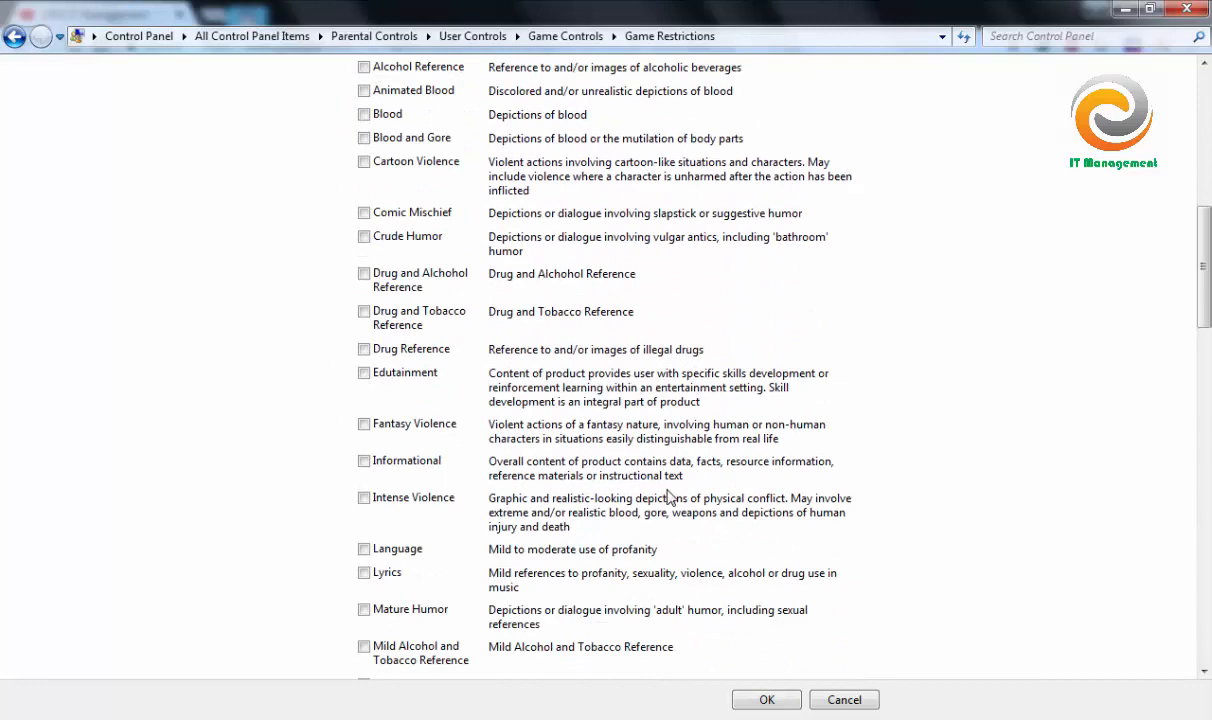
scroll(670, 498, "down", 6)
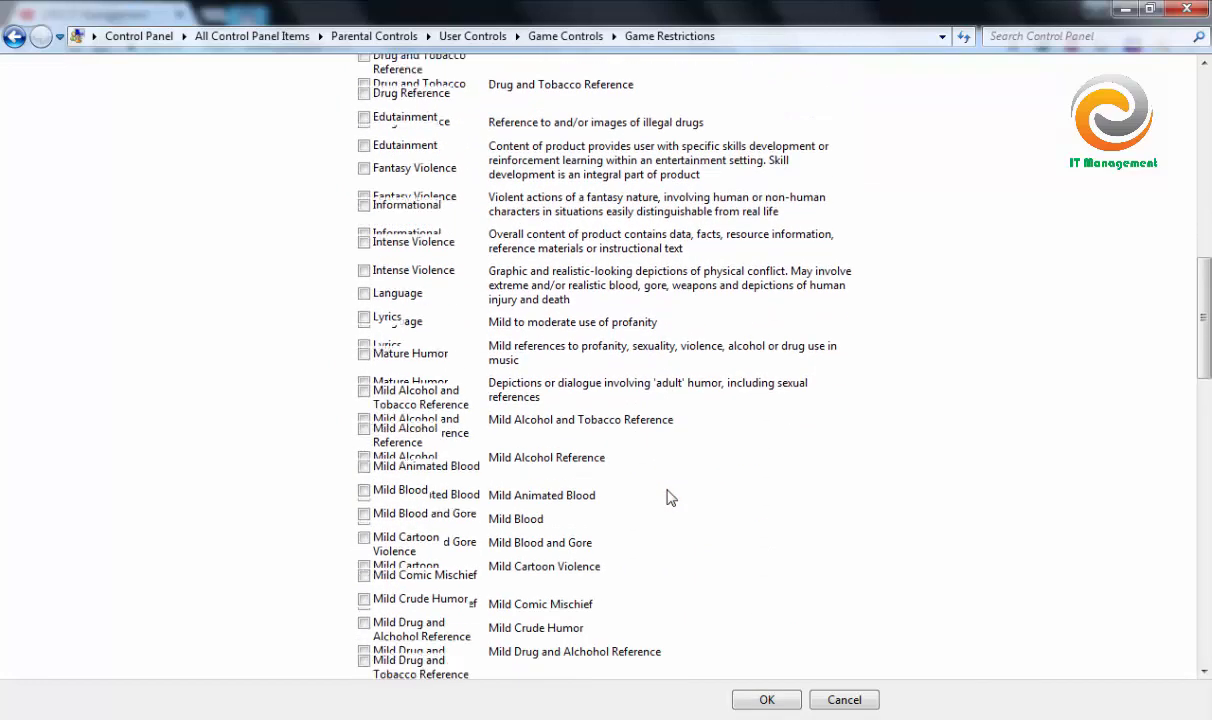
scroll(668, 496, "down", 4)
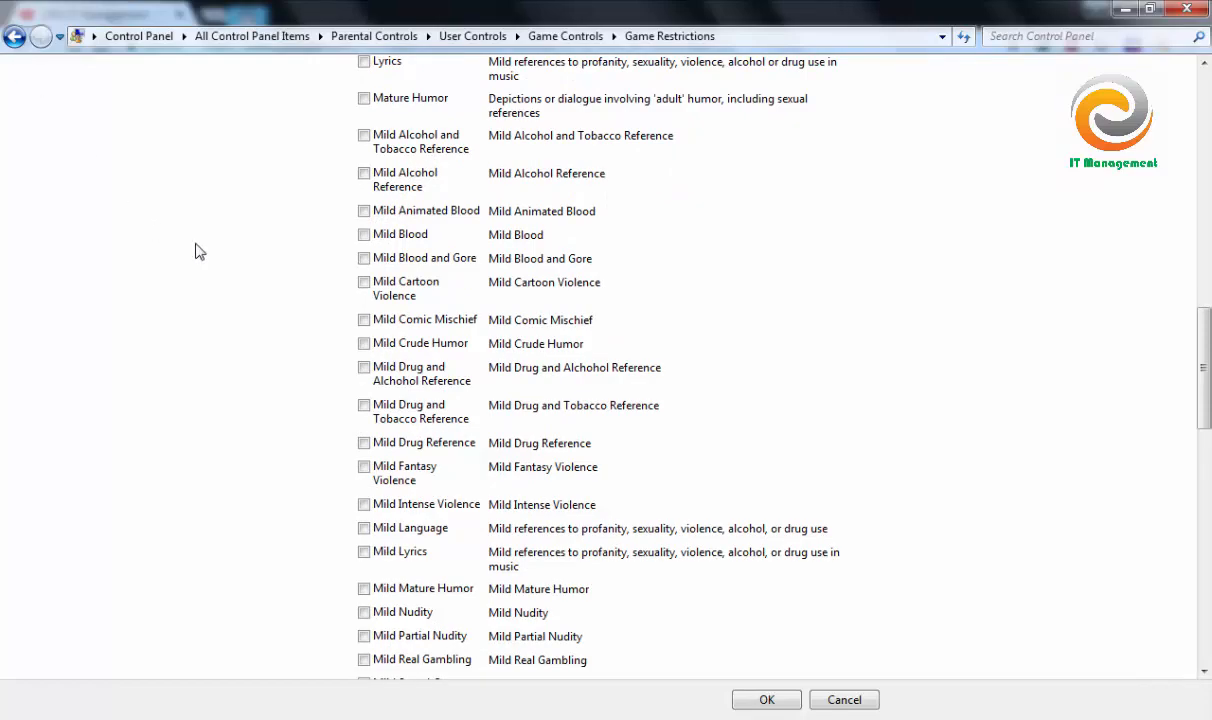
scroll(485, 335, "up", 11)
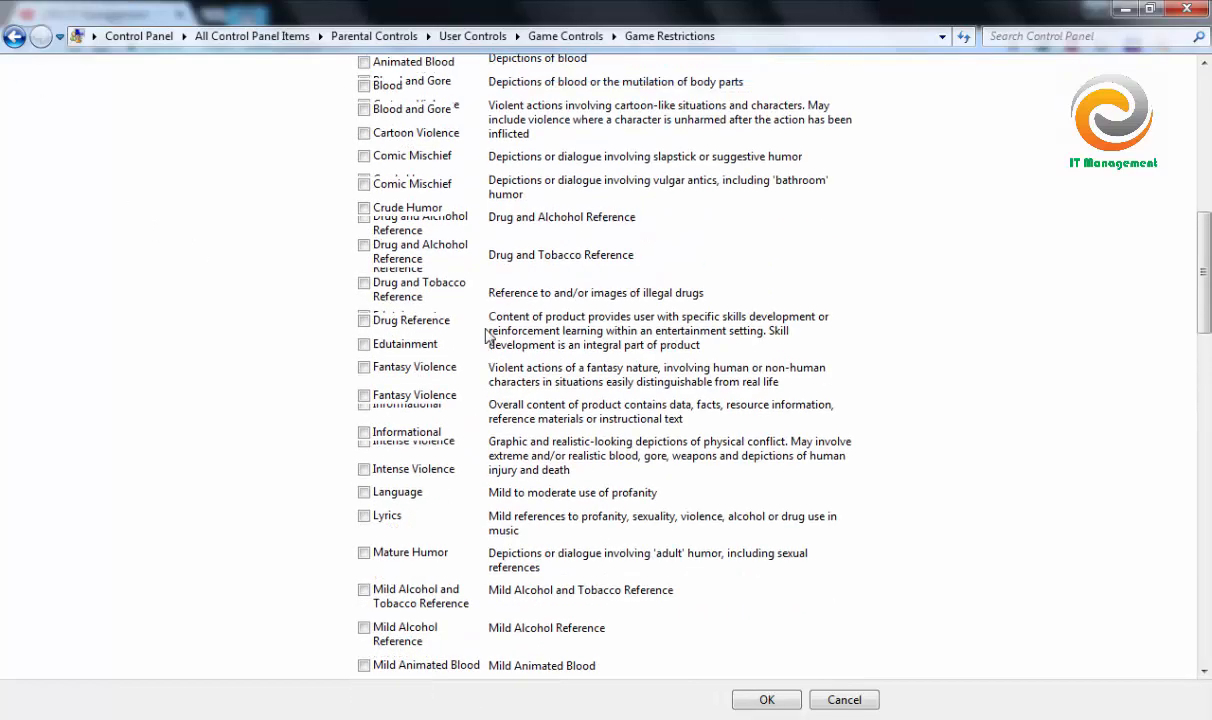
scroll(485, 335, "up", 6)
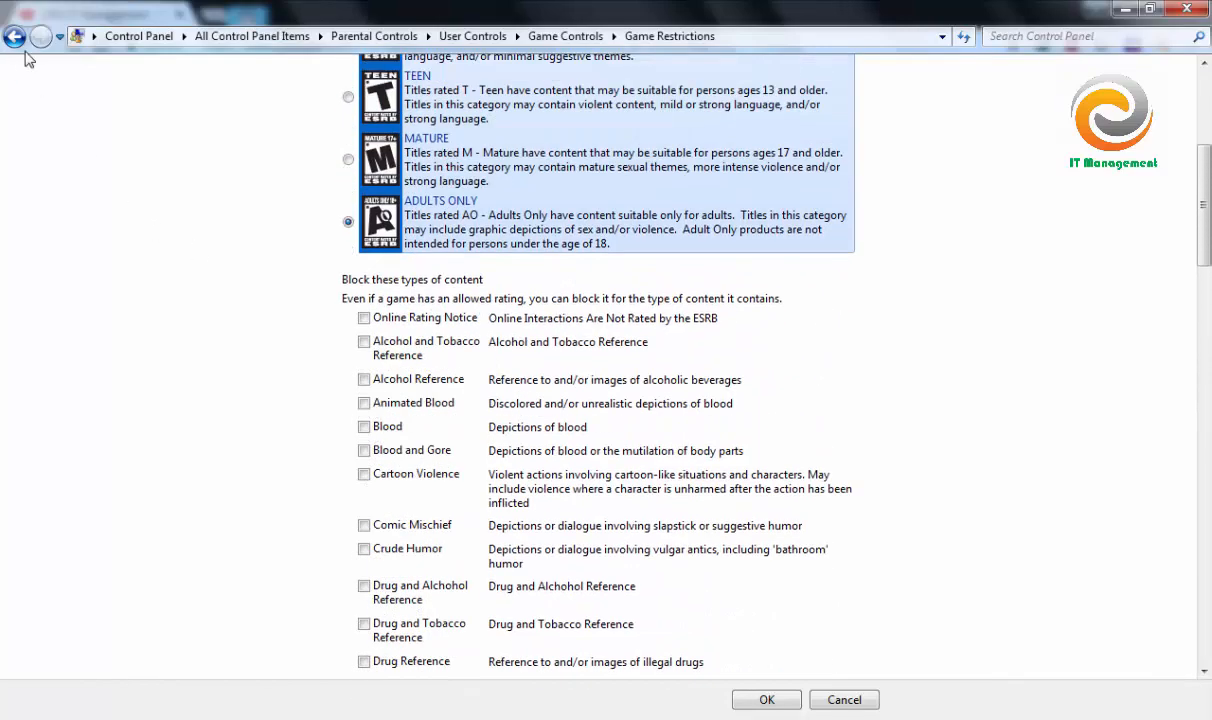
left_click(14, 38)
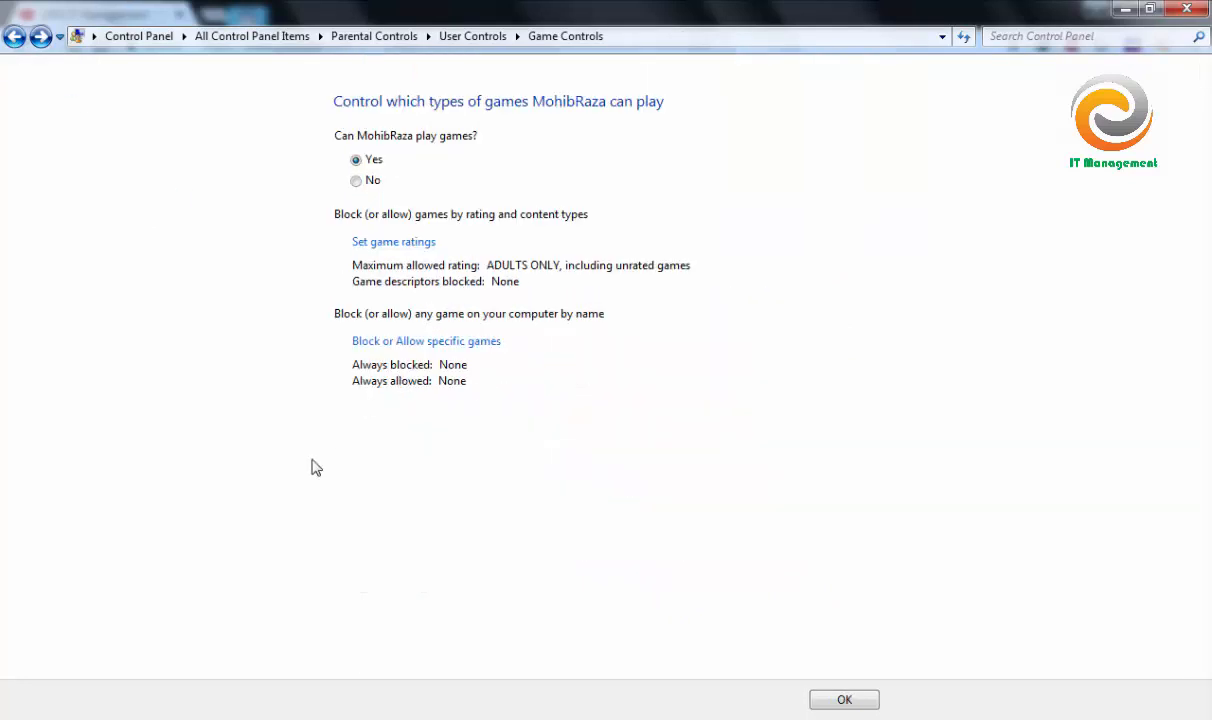
left_click(14, 38)
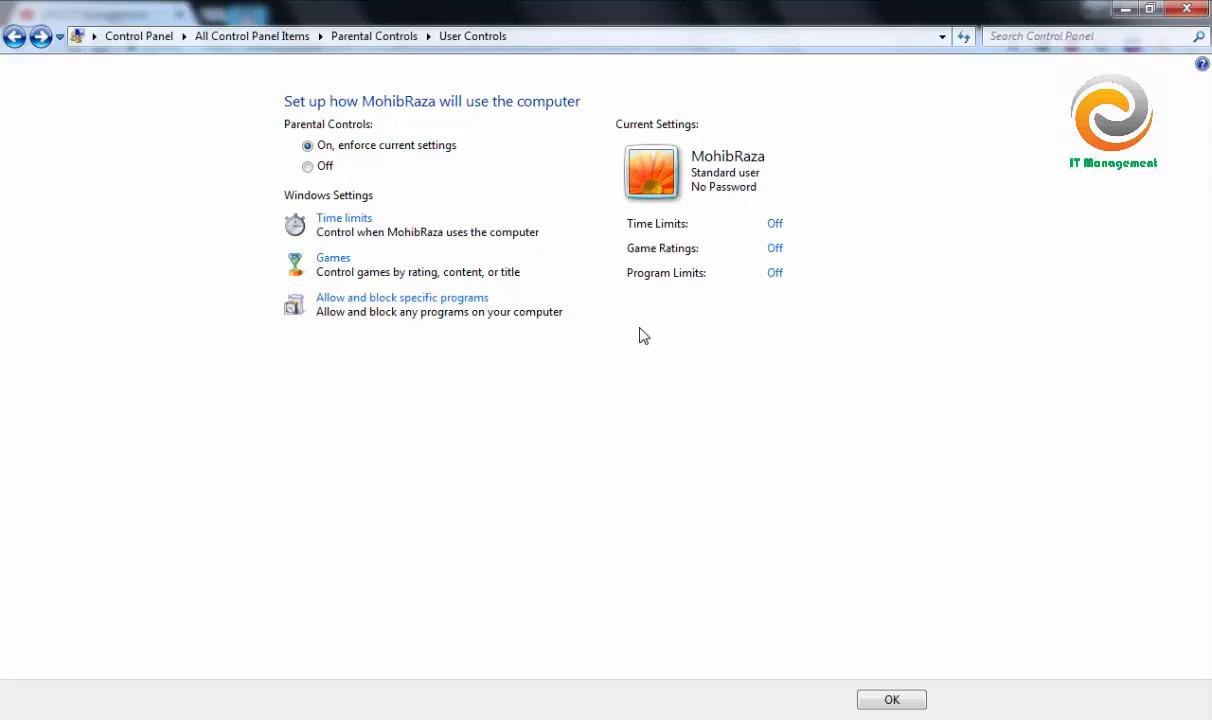
In the program limits, try restricting the standard user to allowed programs only and switch back to all programs
left_click(776, 275)
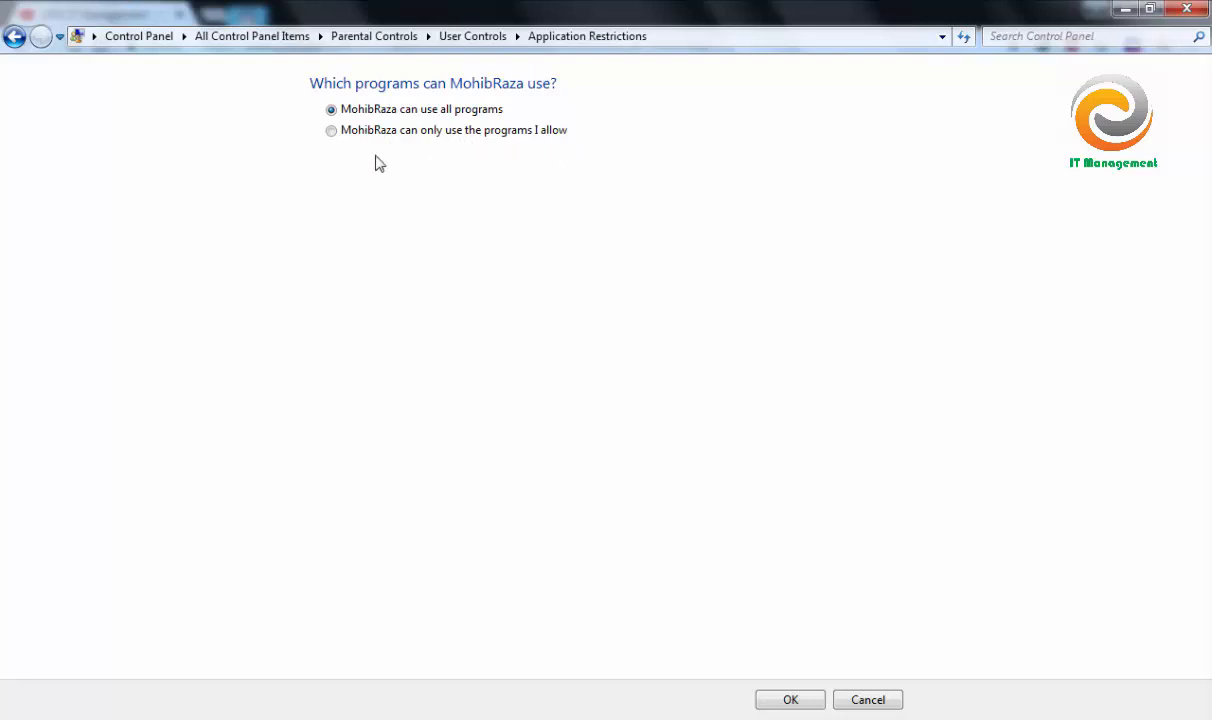
left_click(331, 132)
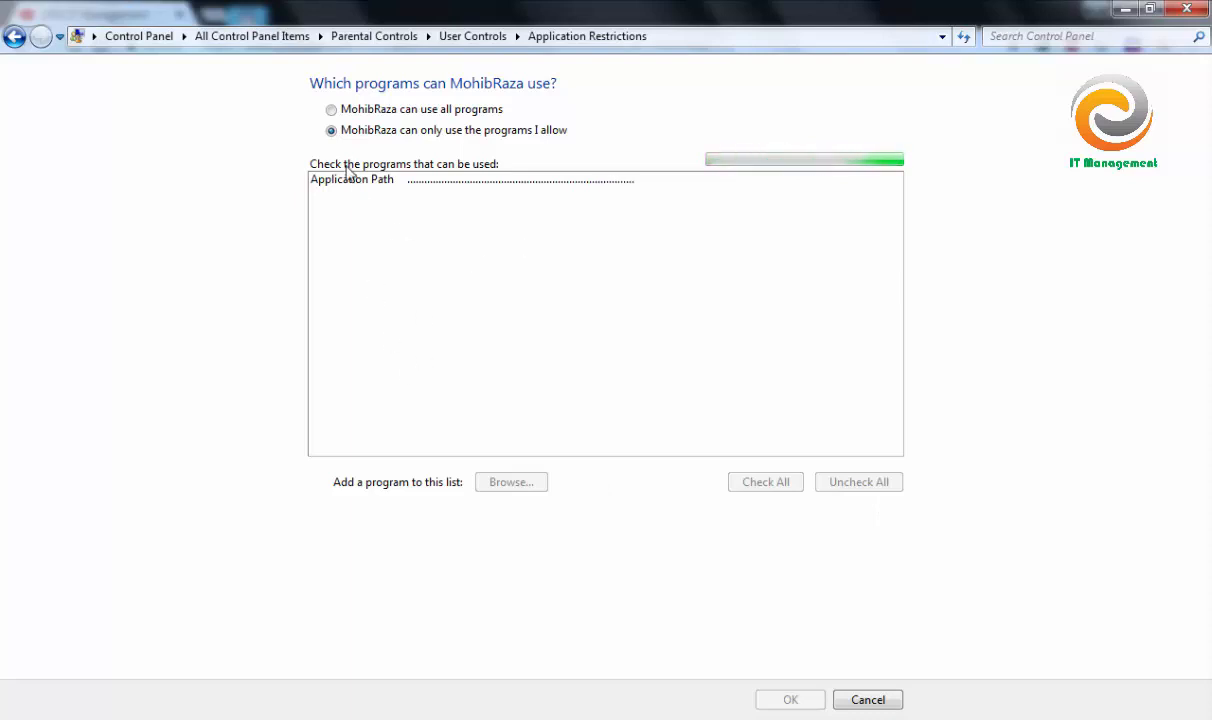
left_click(332, 110)
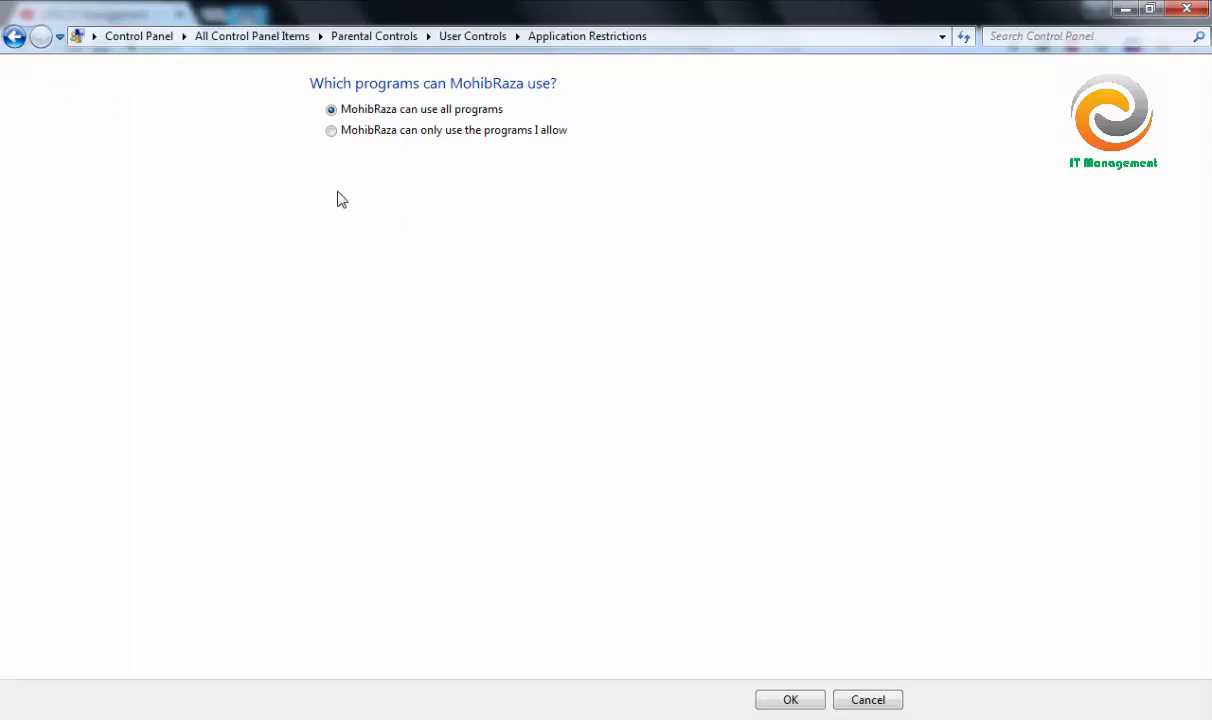
Leave the program restrictions, return to the Parental Controls user list and minimize the Control Panel window
left_click(13, 38)
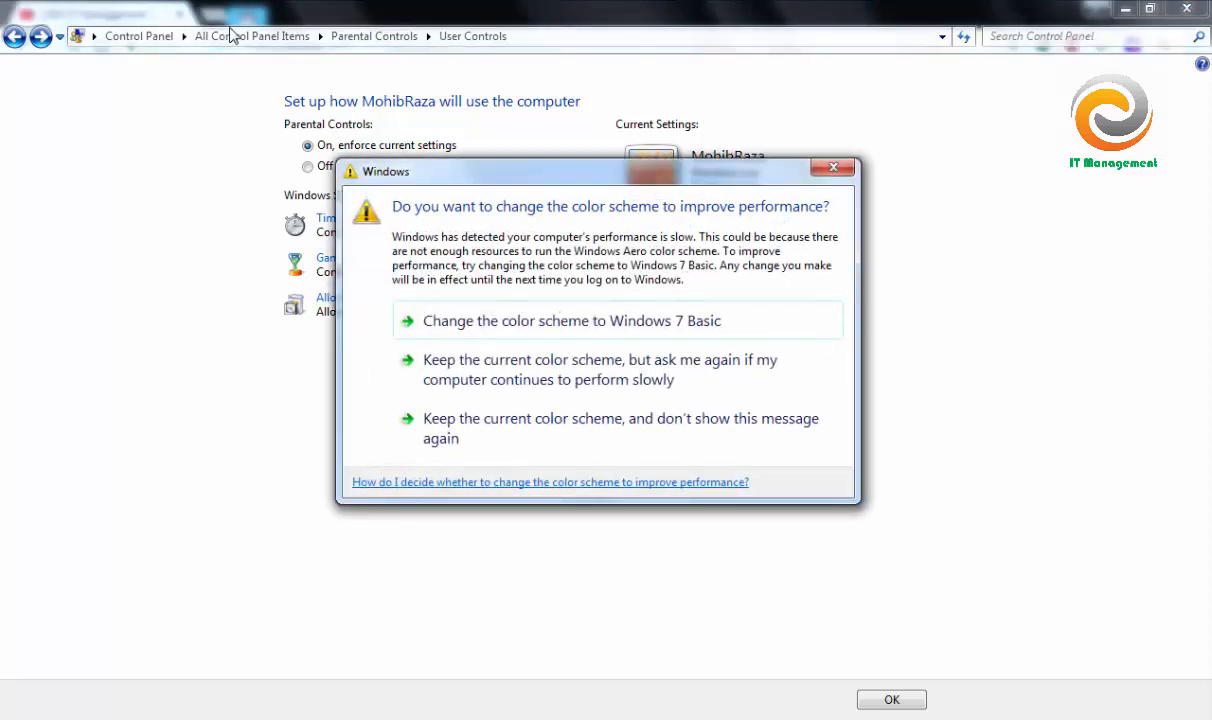
left_click(828, 169)
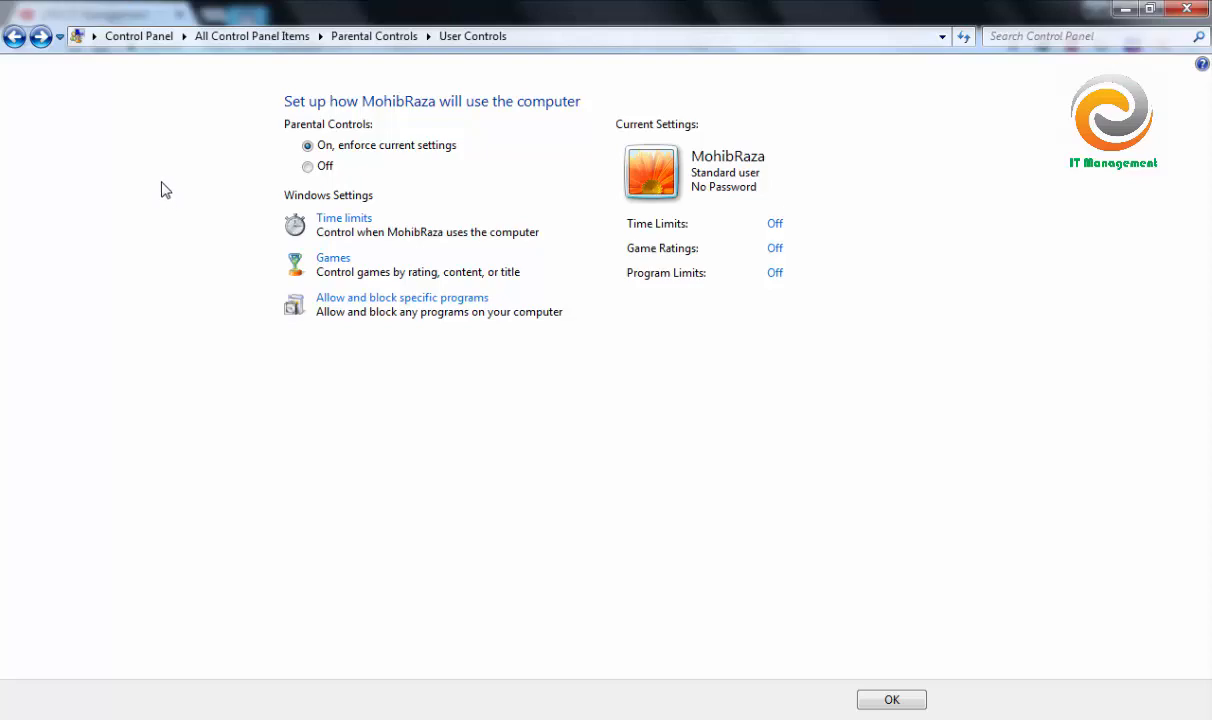
left_click(14, 37)
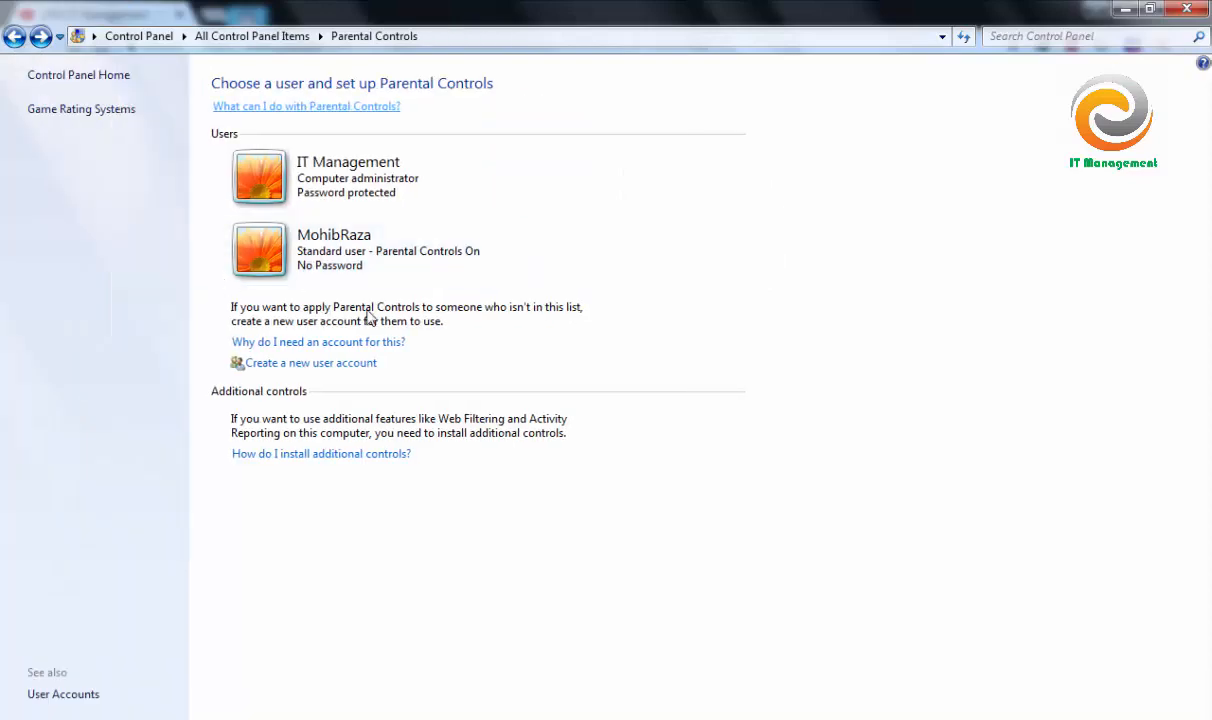
left_click(1125, 10)
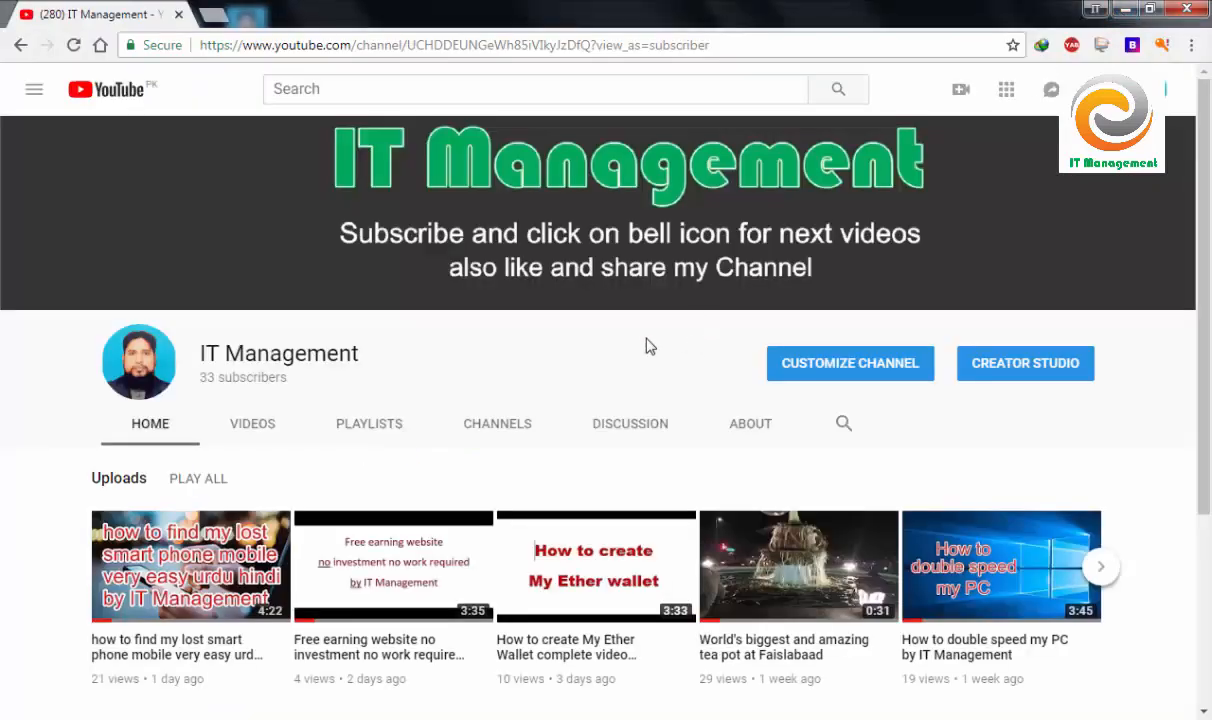